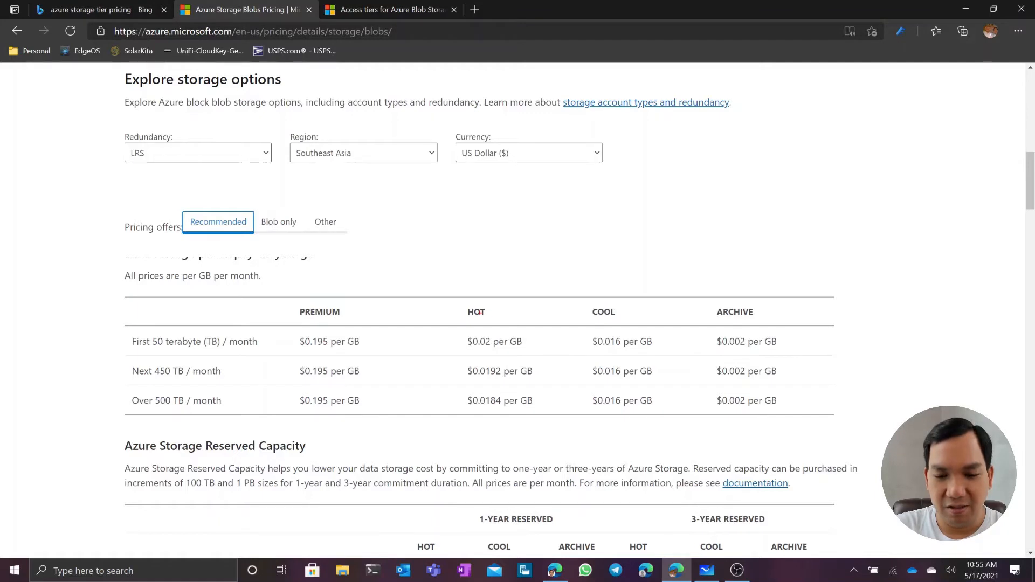
# Step: Compare the Hot, Cool and Archive prices for the first 50 TB per month, temporarily marking them with a red box
pyautogui.moveTo(458, 299)
pyautogui.mouseDown()
pyautogui.moveTo(477, 345)
pyautogui.moveTo(797, 354)
pyautogui.mouseUp()
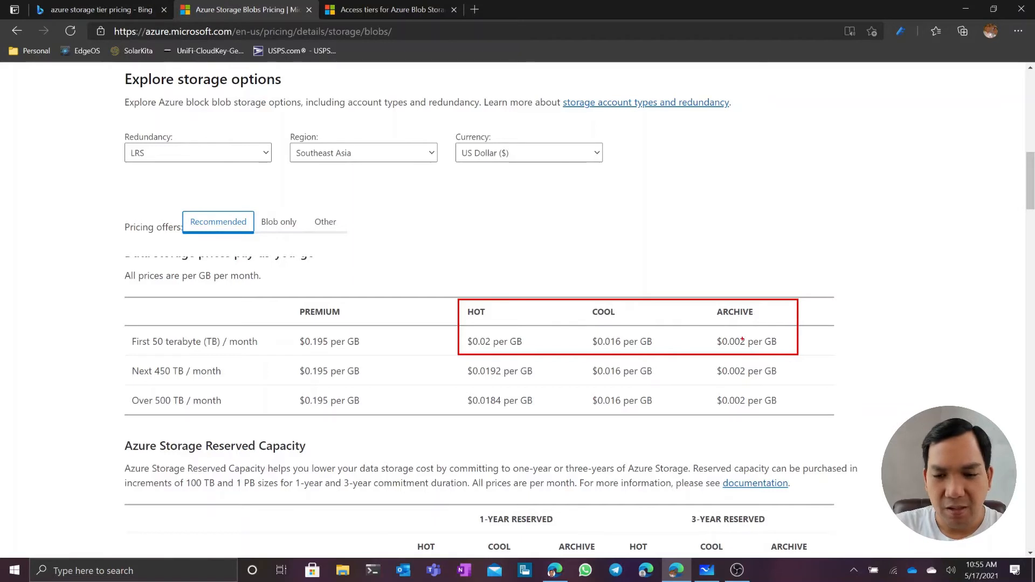
pyautogui.press('Escape')
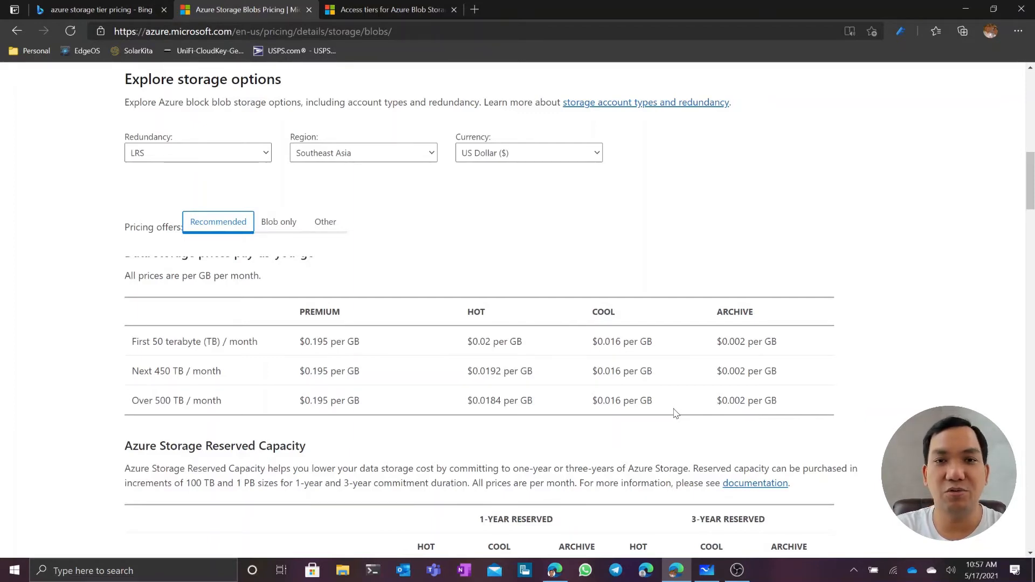
# Step: Switch to the Azure portal, view the azuretips storage account's overview, and open its Lifecycle management page
pyautogui.click(555, 567)
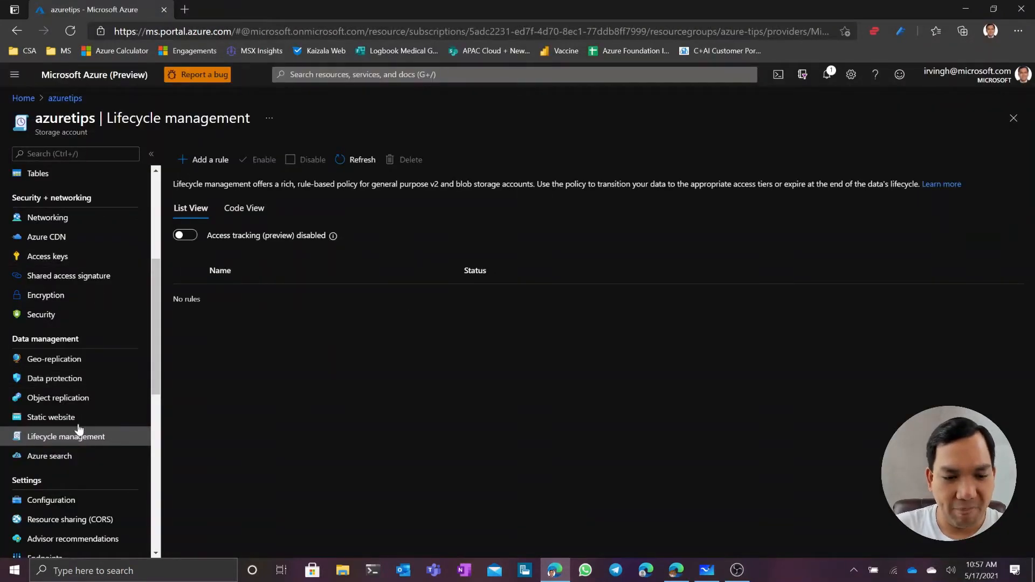
pyautogui.scroll(5, 62, 218)
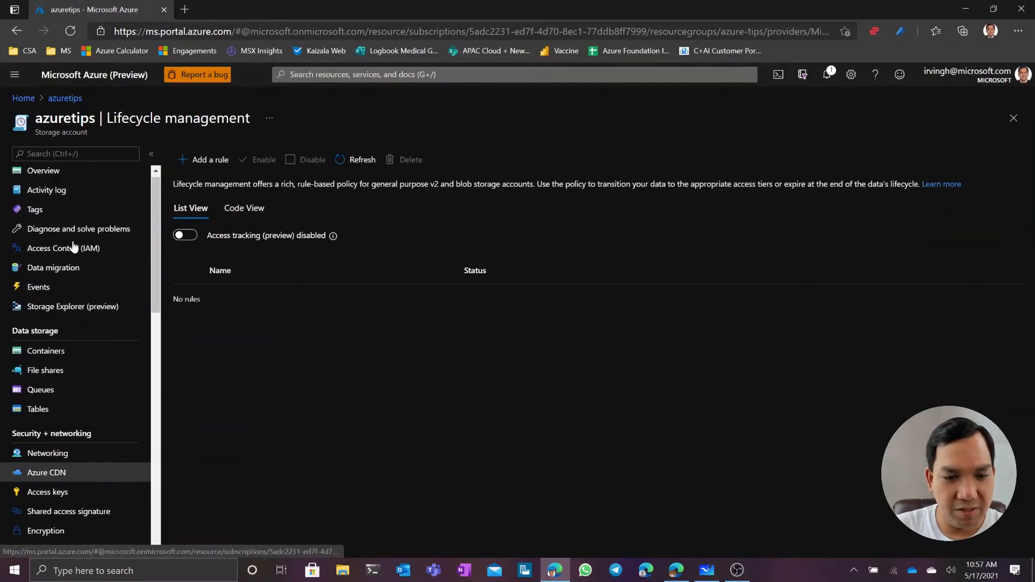
pyautogui.click(63, 179)
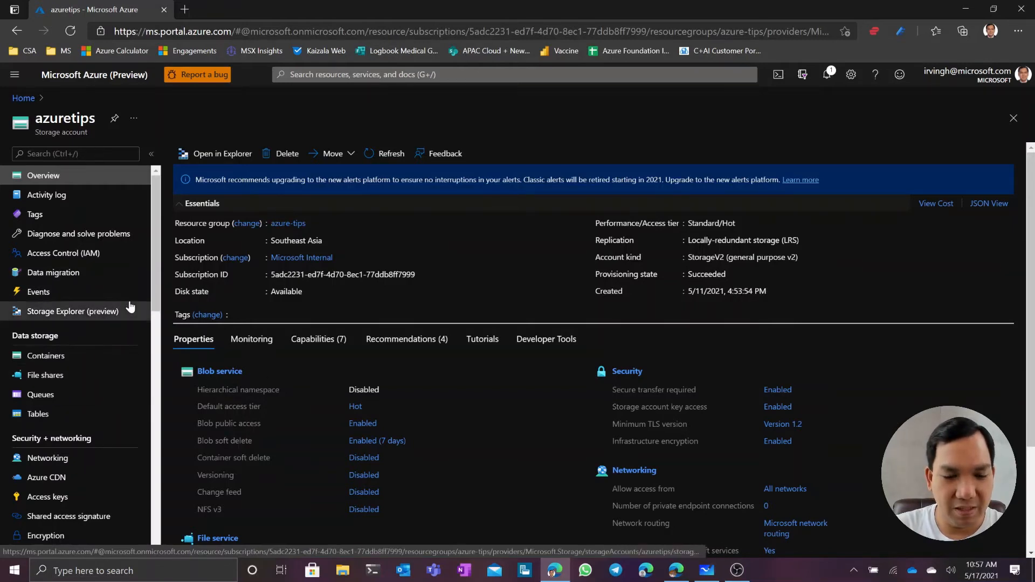
pyautogui.moveTo(158, 273); pyautogui.dragTo(156, 383)
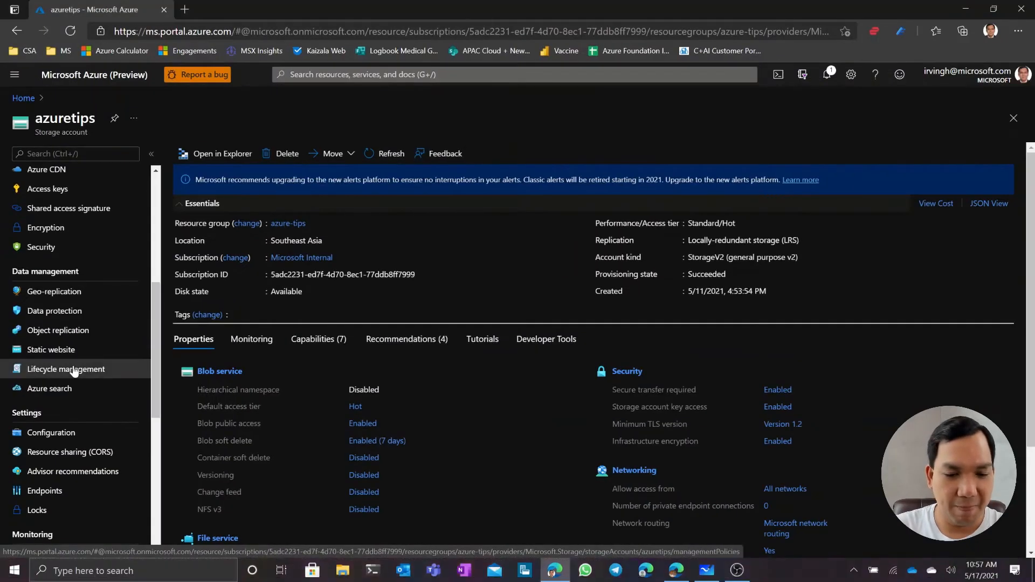
pyautogui.click(127, 378)
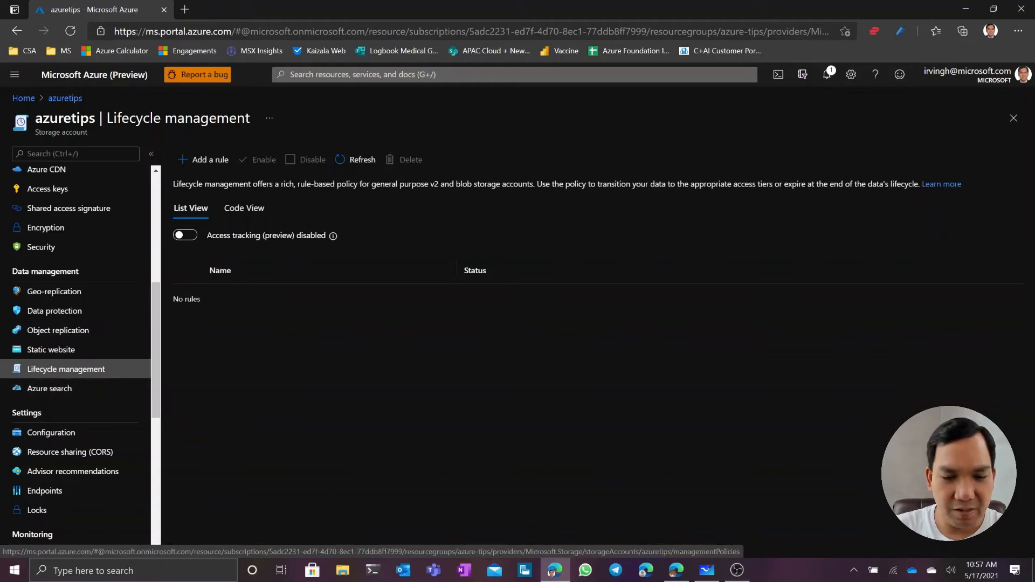
# Step: Start a new lifecycle rule named Hot2Cool with the default scope and blob types, and proceed to its base blob conditions
pyautogui.click(209, 159)
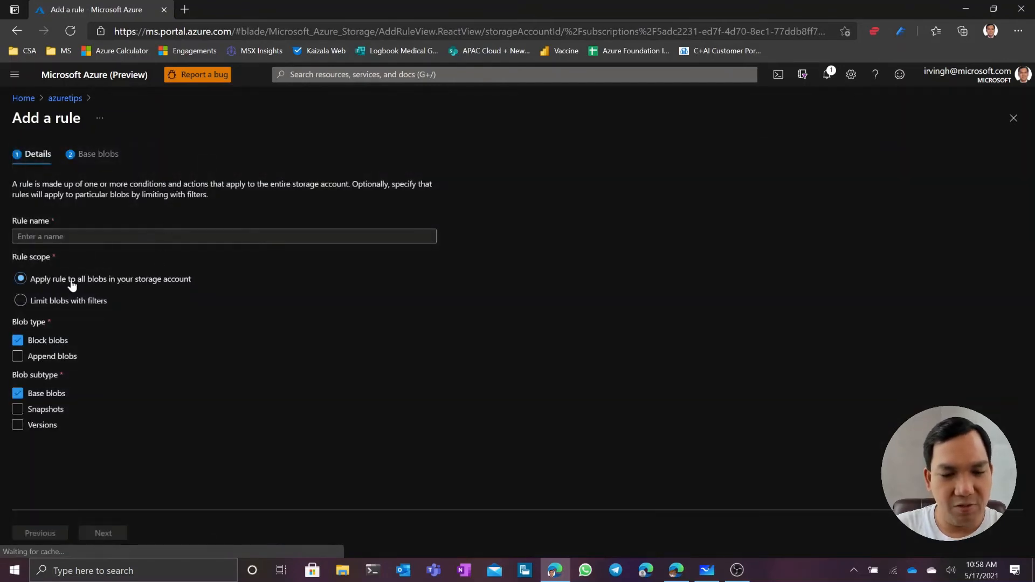
pyautogui.click(91, 234)
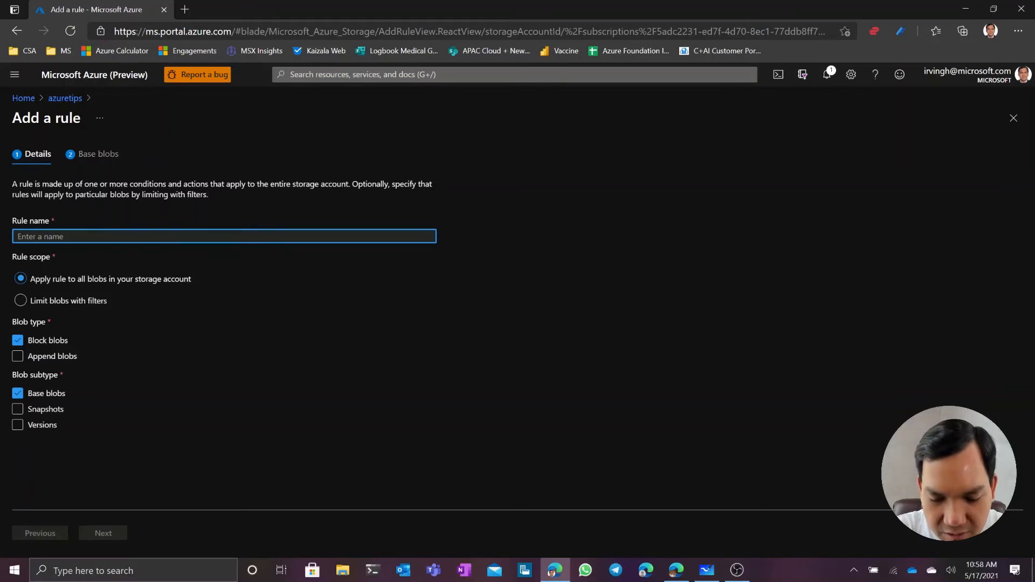
pyautogui.write('Hot2')
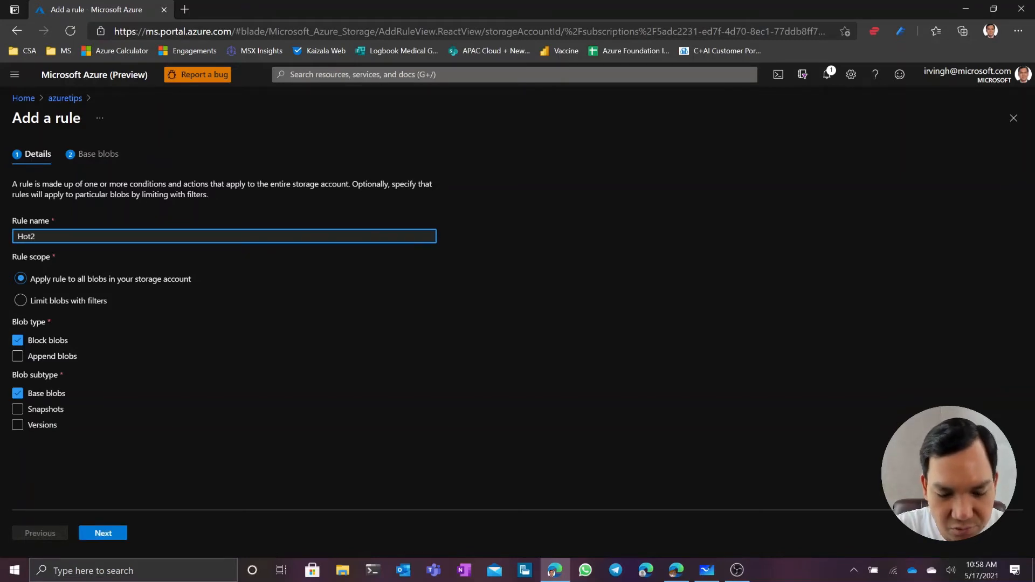
pyautogui.write('cool')
pyautogui.press('BackSpace')
pyautogui.press('BackSpace')
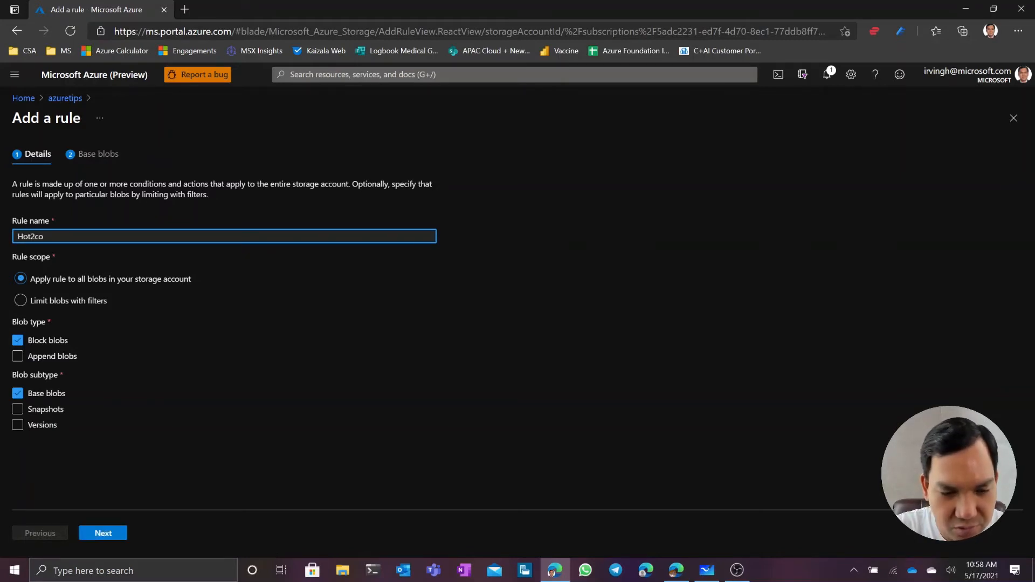
pyautogui.press('BackSpace')
pyautogui.press('BackSpace')
pyautogui.write('Cool')
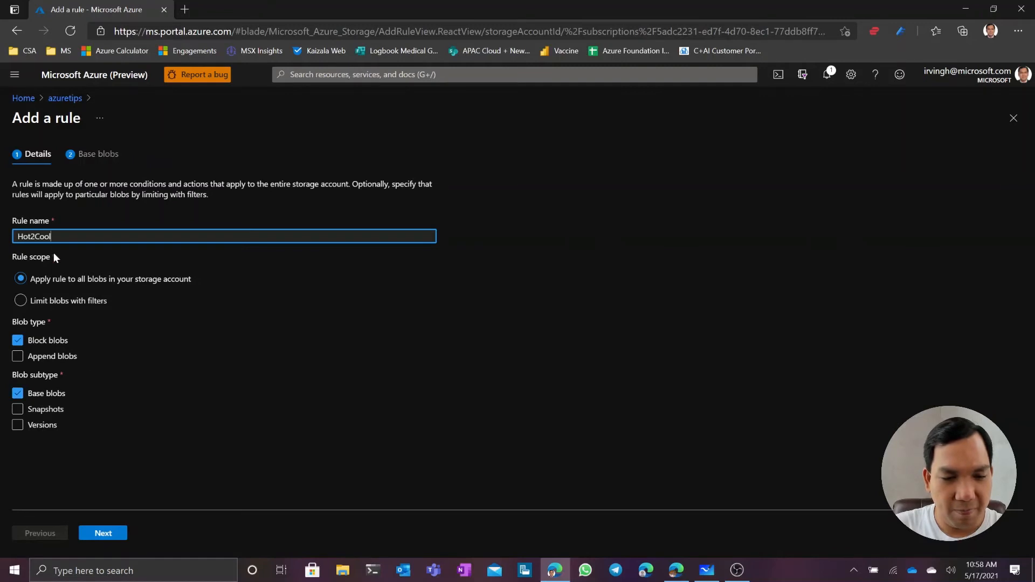
pyautogui.click(98, 533)
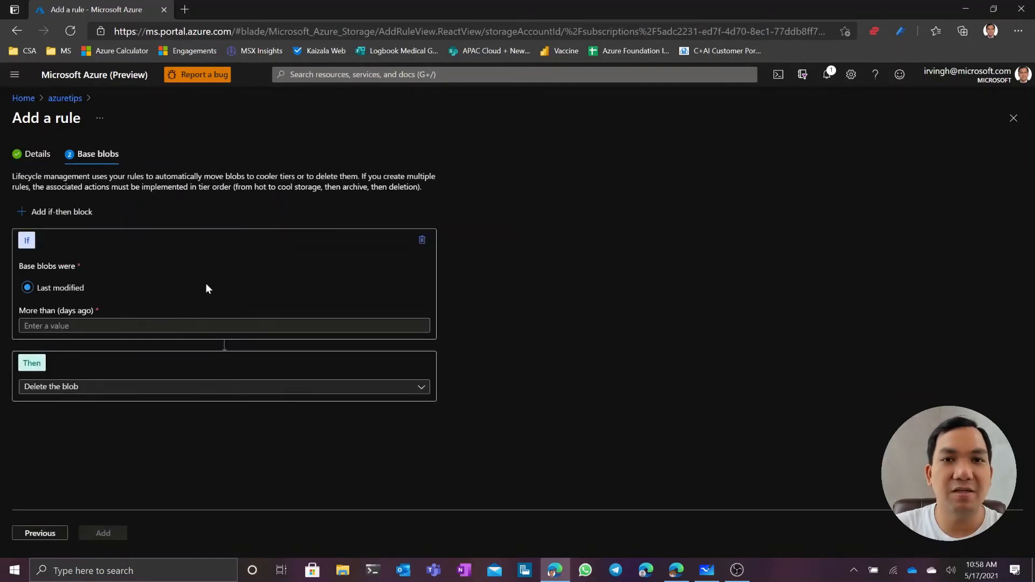
# Step: Set the rule to move base blobs last modified more than 7 days ago to cool storage, and add it
pyautogui.click(52, 326)
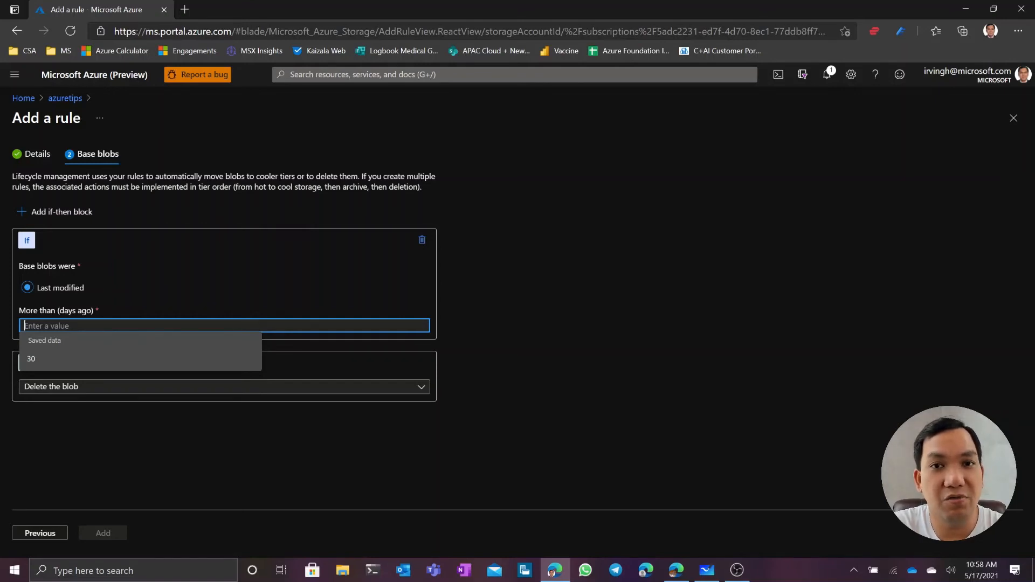
pyautogui.write('7')
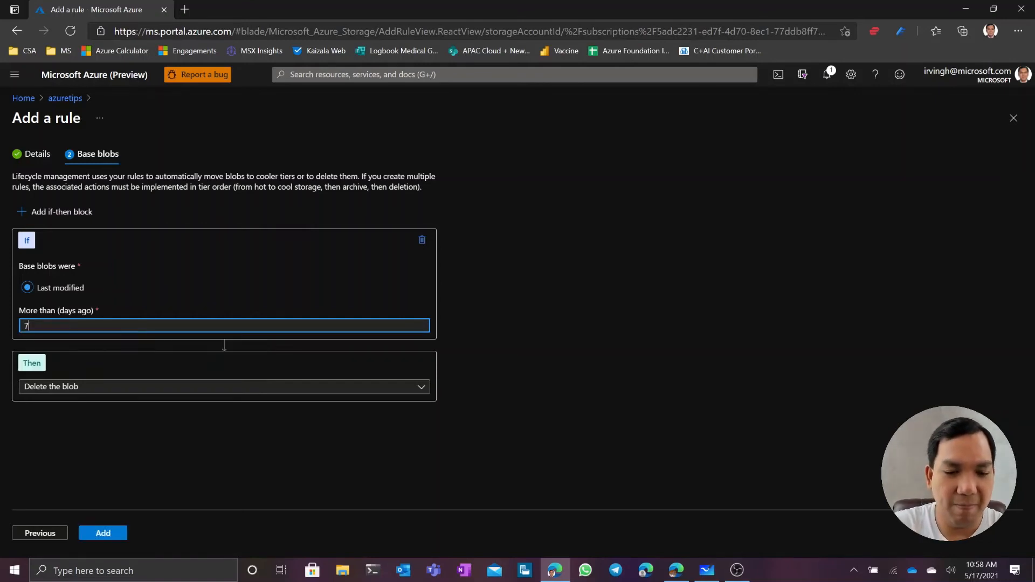
pyautogui.click(179, 387)
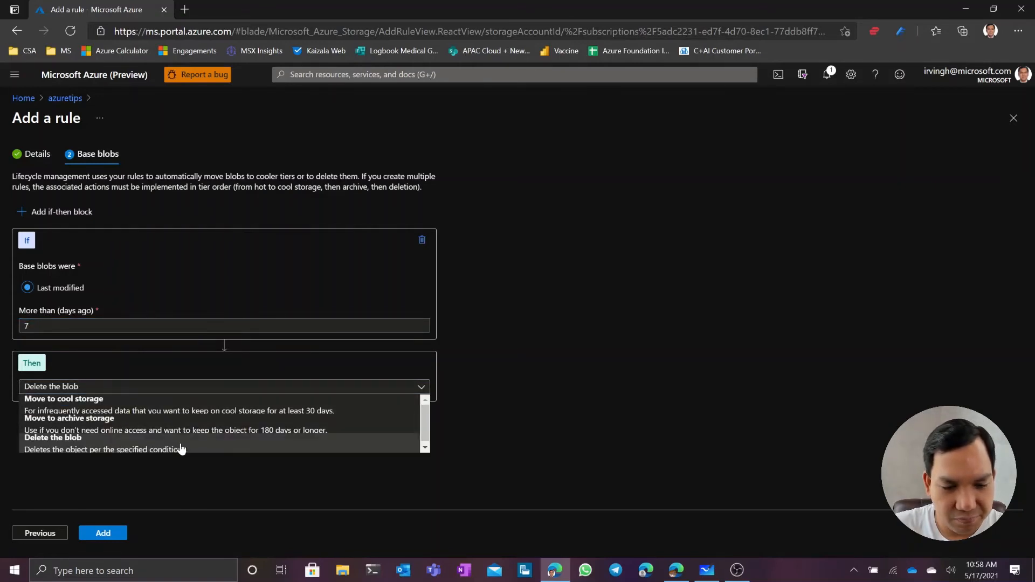
pyautogui.click(153, 408)
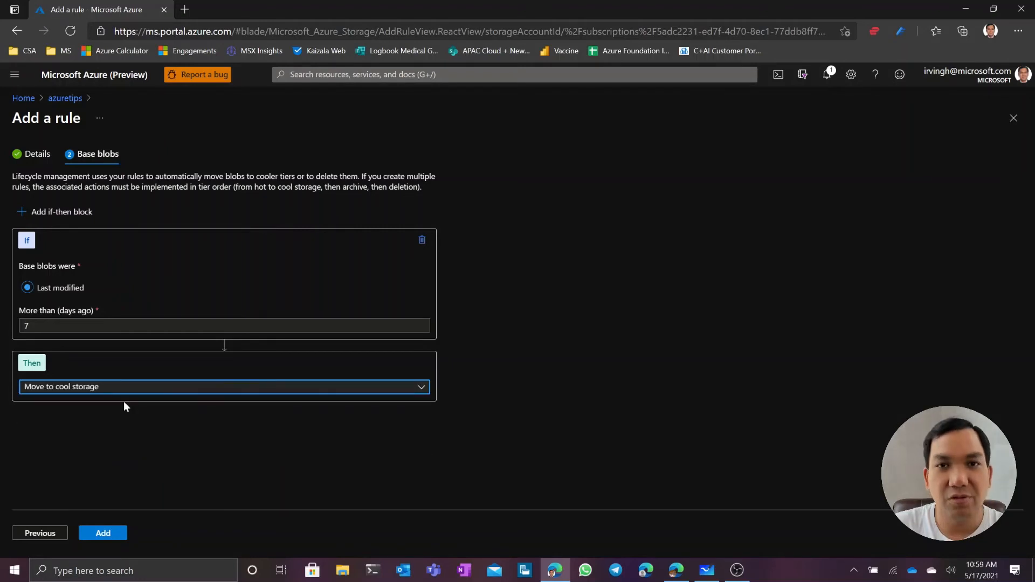
pyautogui.click(105, 533)
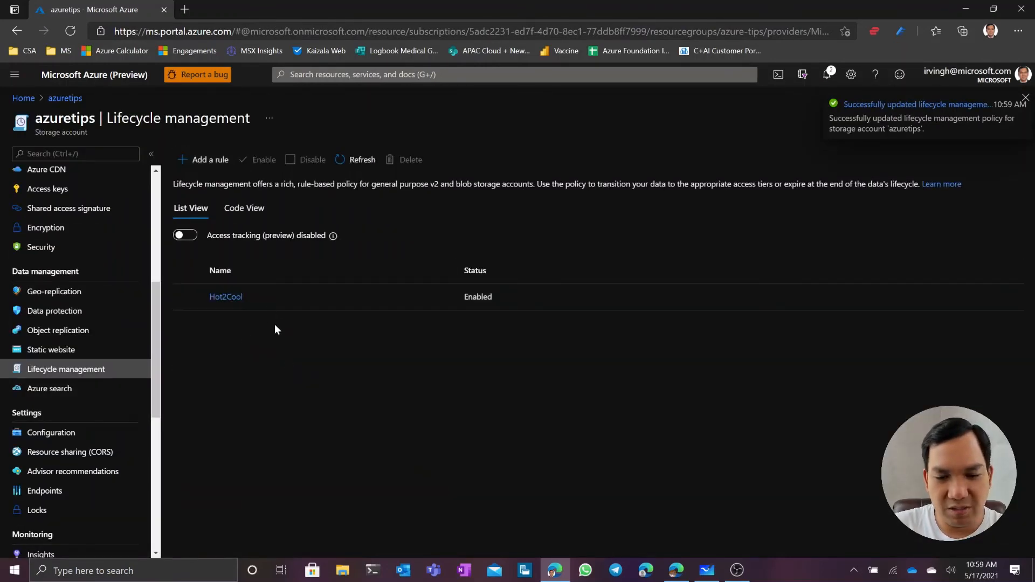
# Step: Examine the Hot2Cool rule's tierToCool action and day threshold in the policy code, and return to the rule list
pyautogui.click(249, 212)
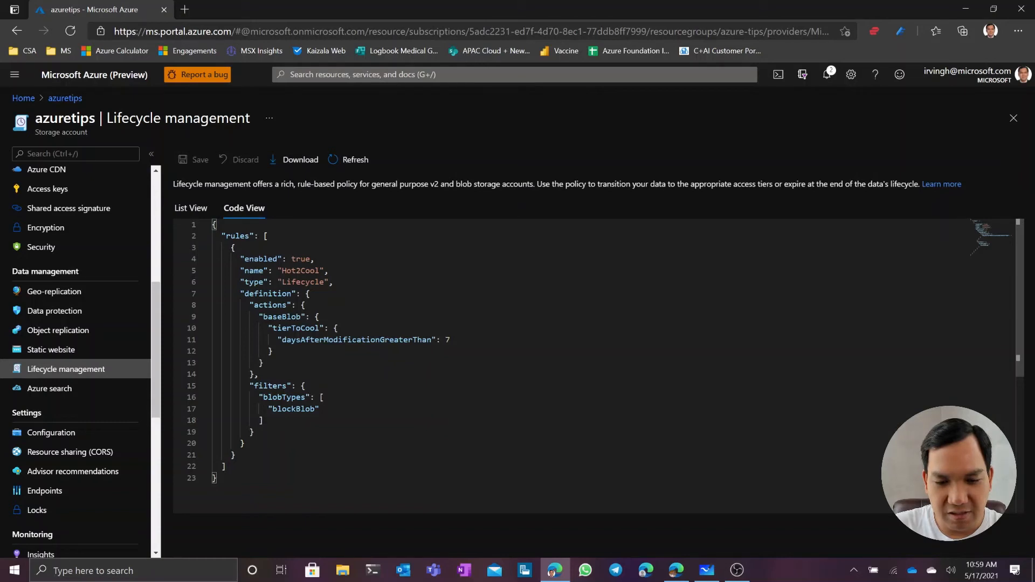
pyautogui.doubleClick(447, 339)
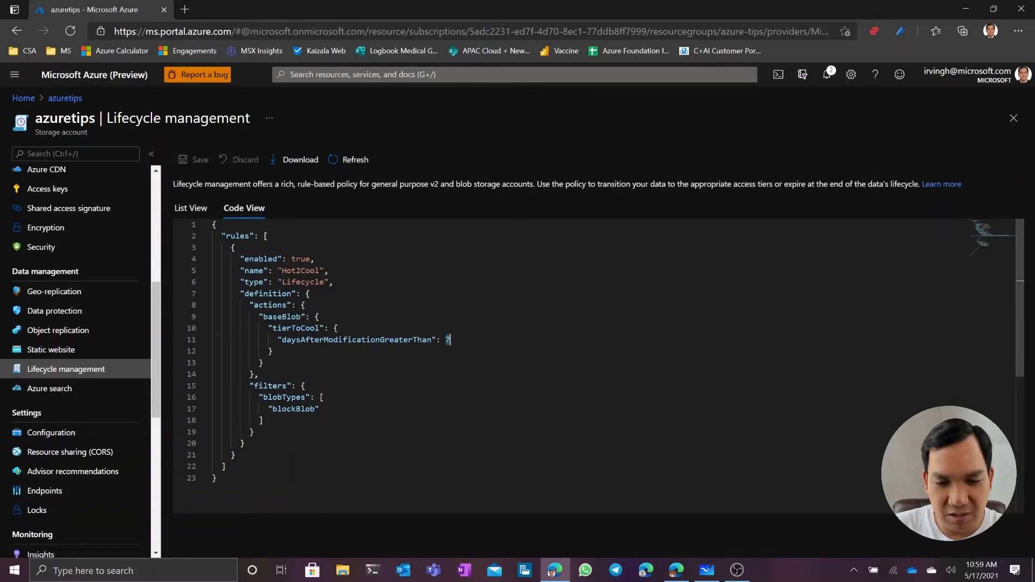
pyautogui.click(296, 328)
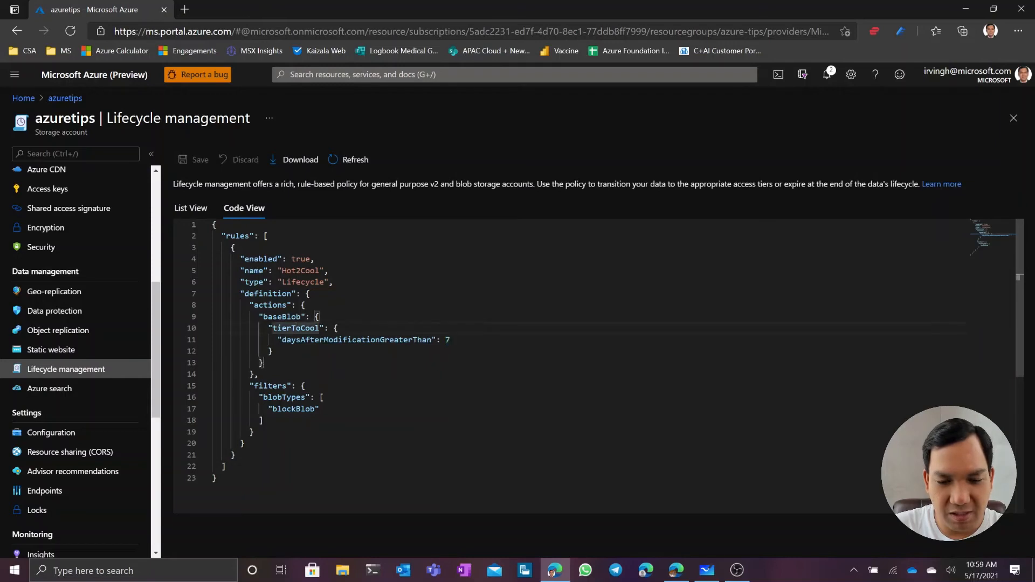
pyautogui.click(310, 328)
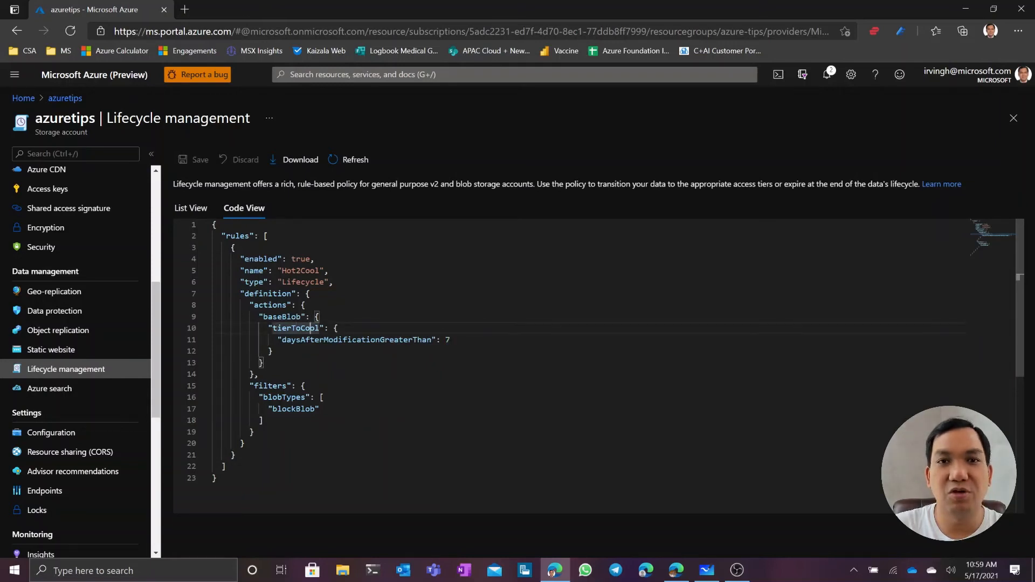
pyautogui.click(204, 210)
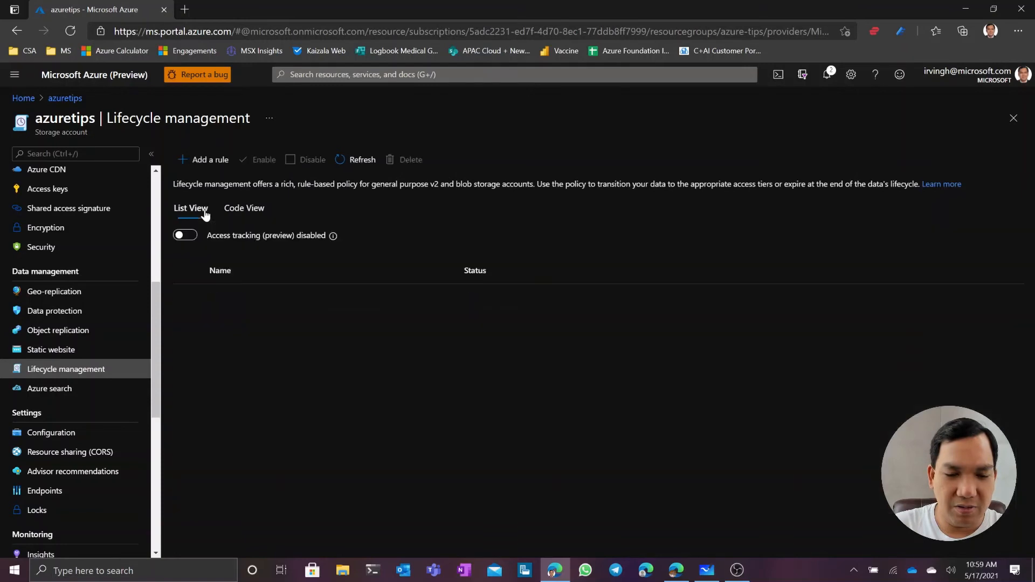
# Step: Start a second lifecycle rule named Cool2Archive with the default scope and blob types, and proceed to its base blob conditions
pyautogui.click(210, 165)
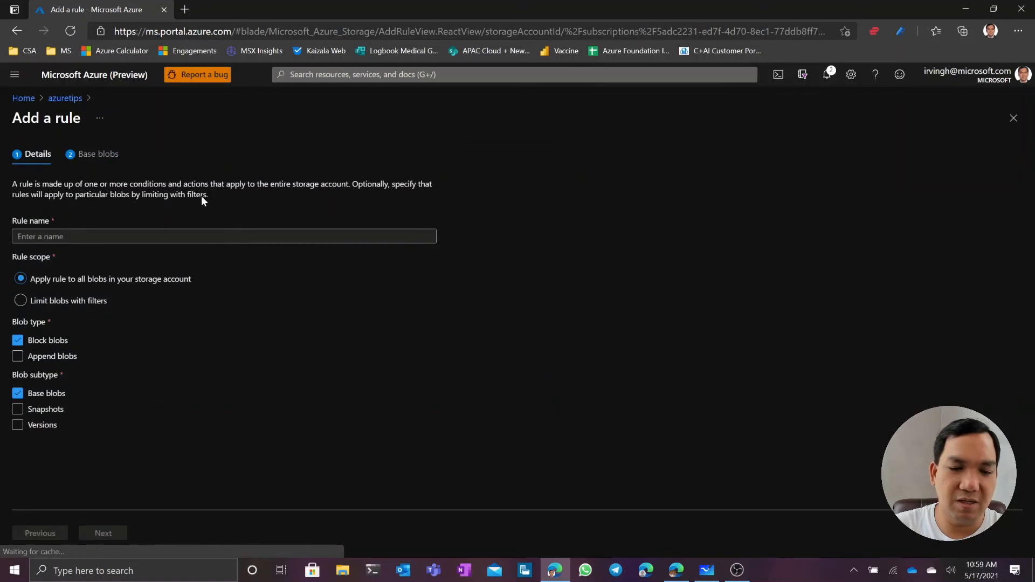
pyautogui.click(214, 236)
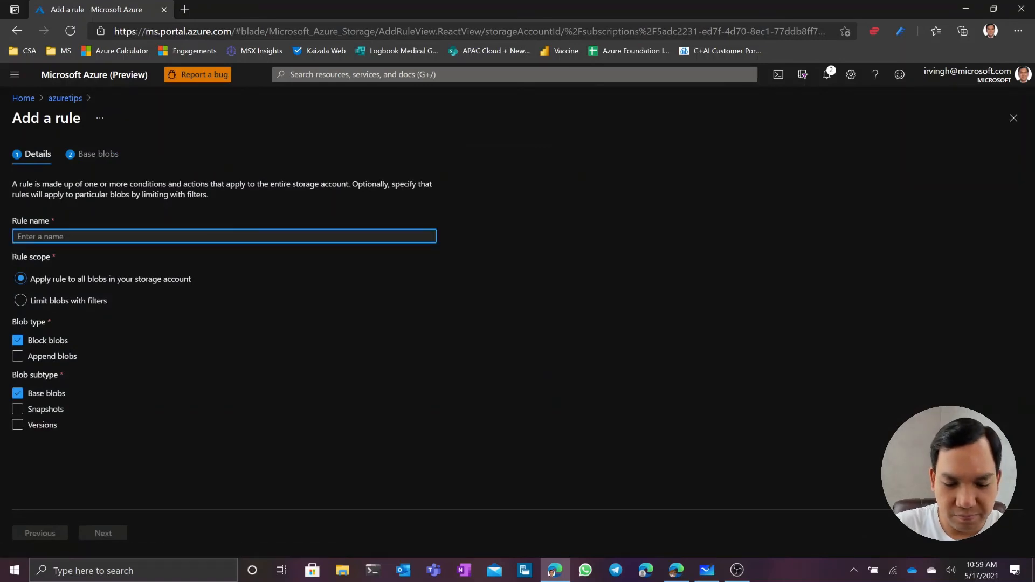
pyautogui.write('Cool2')
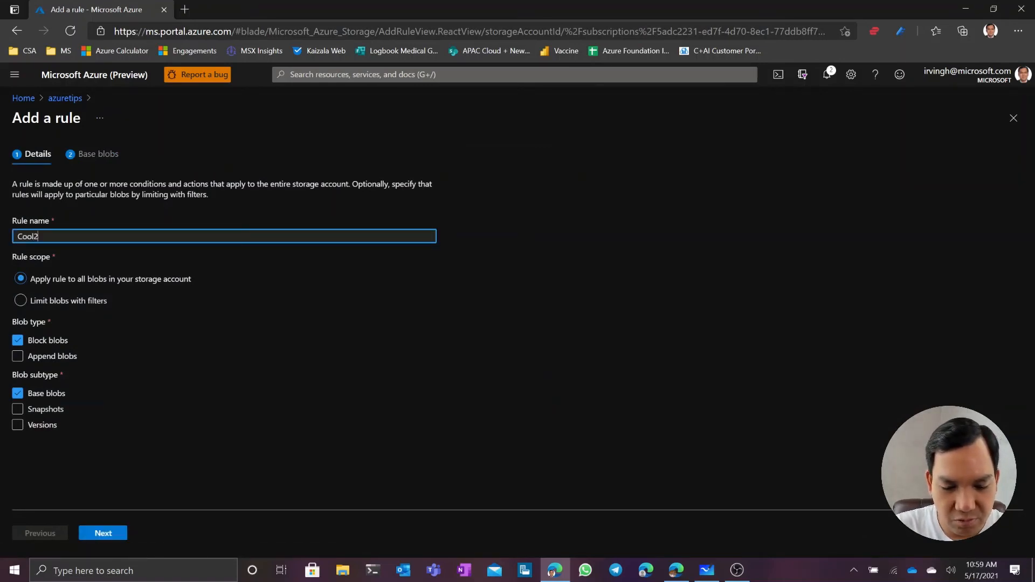
pyautogui.write('ar')
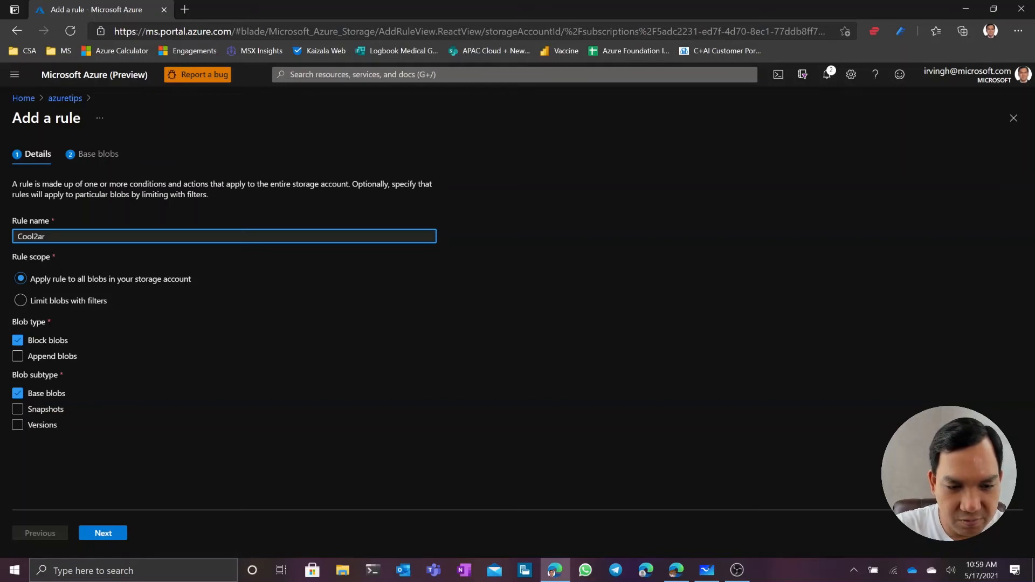
pyautogui.press('BackSpace')
pyautogui.press('BackSpace')
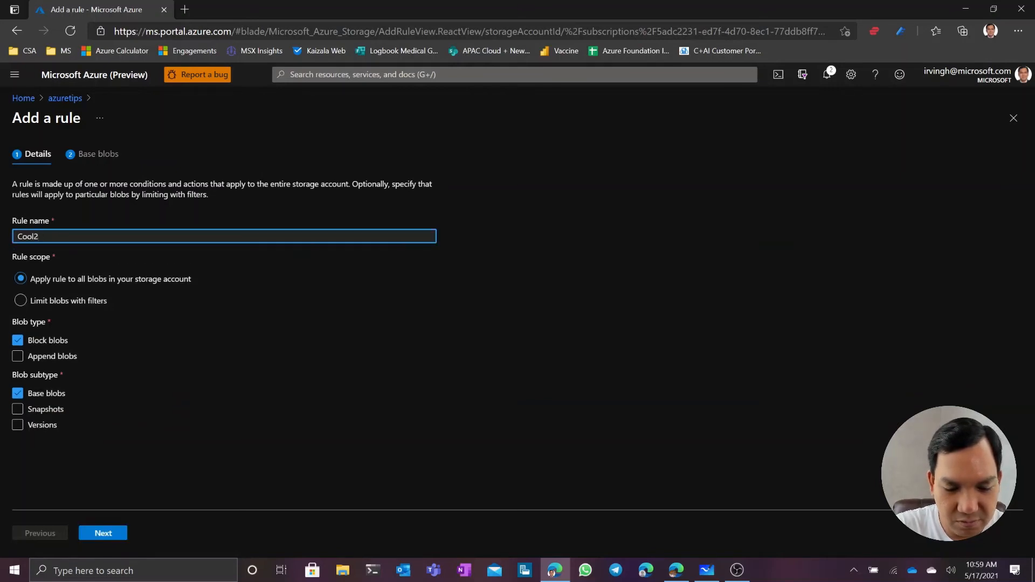
pyautogui.write('Archive')
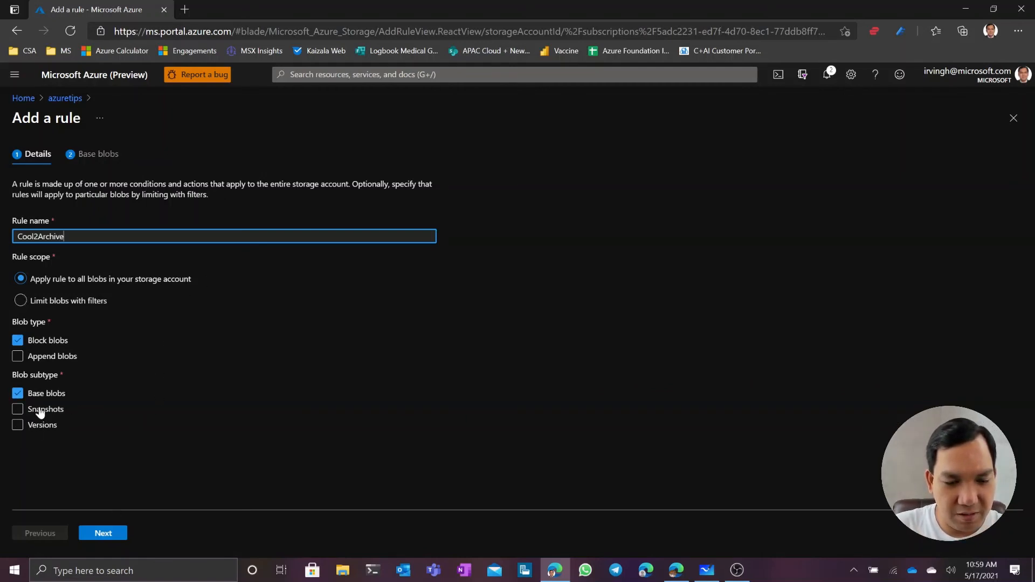
pyautogui.click(105, 531)
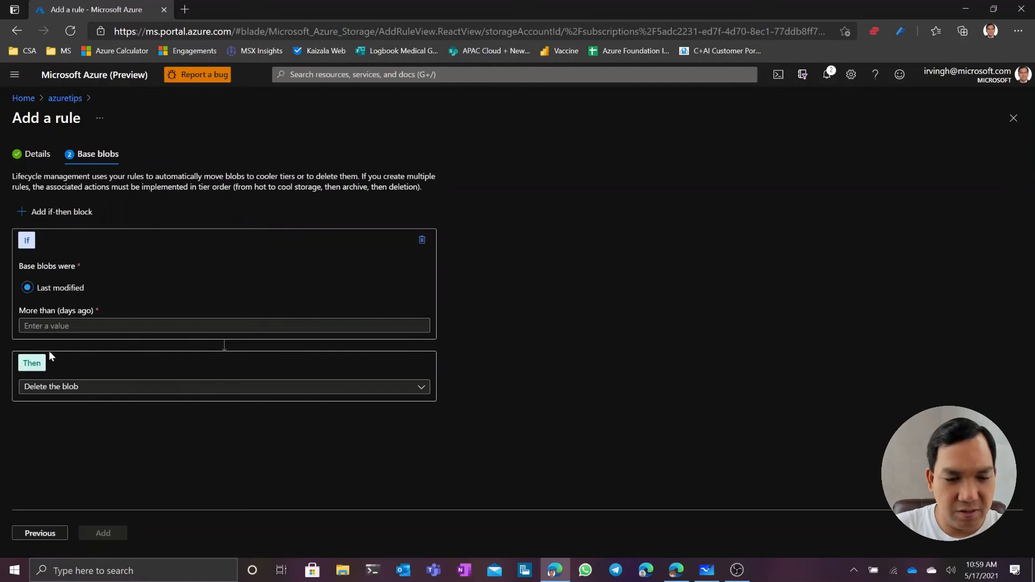
# Step: Set the rule to move base blobs last modified more than 30 days ago to archive storage, and add it
pyautogui.click(48, 326)
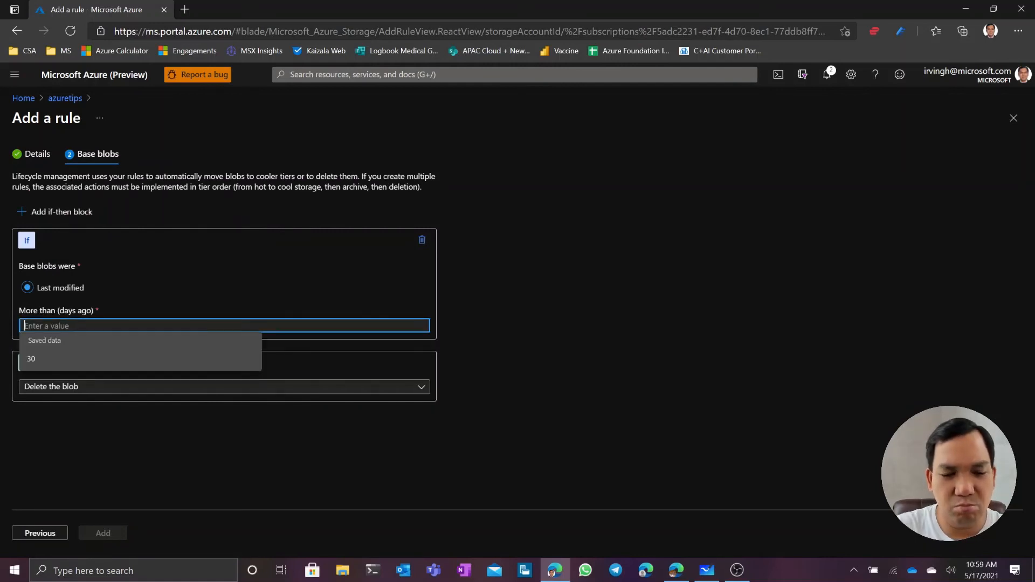
pyautogui.write('30')
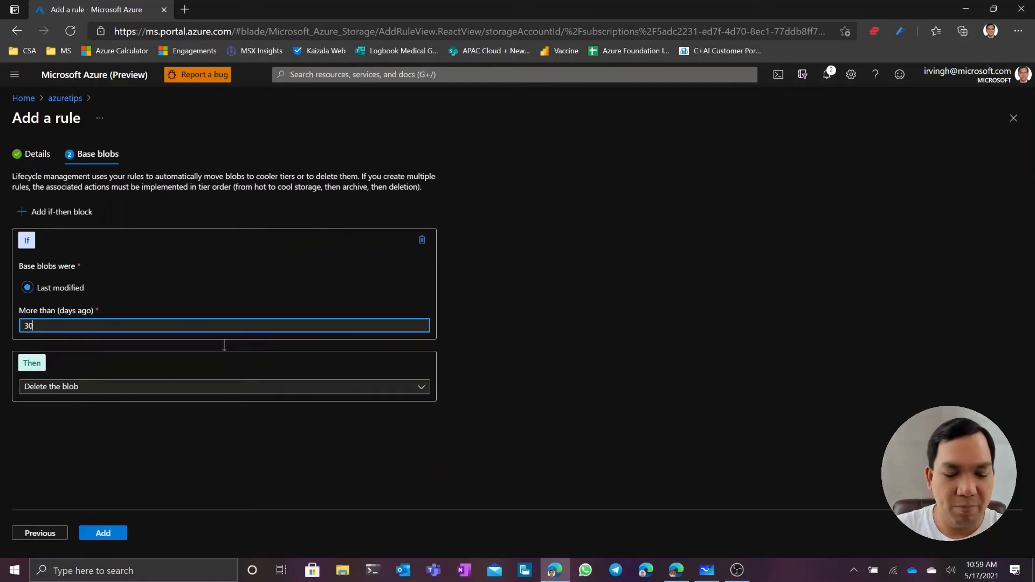
pyautogui.click(285, 395)
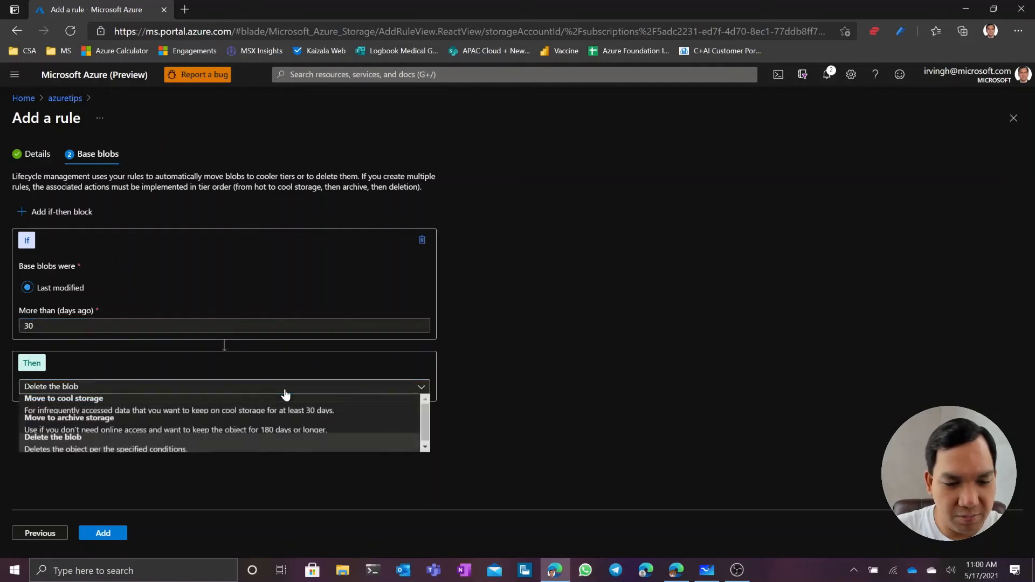
pyautogui.click(257, 420)
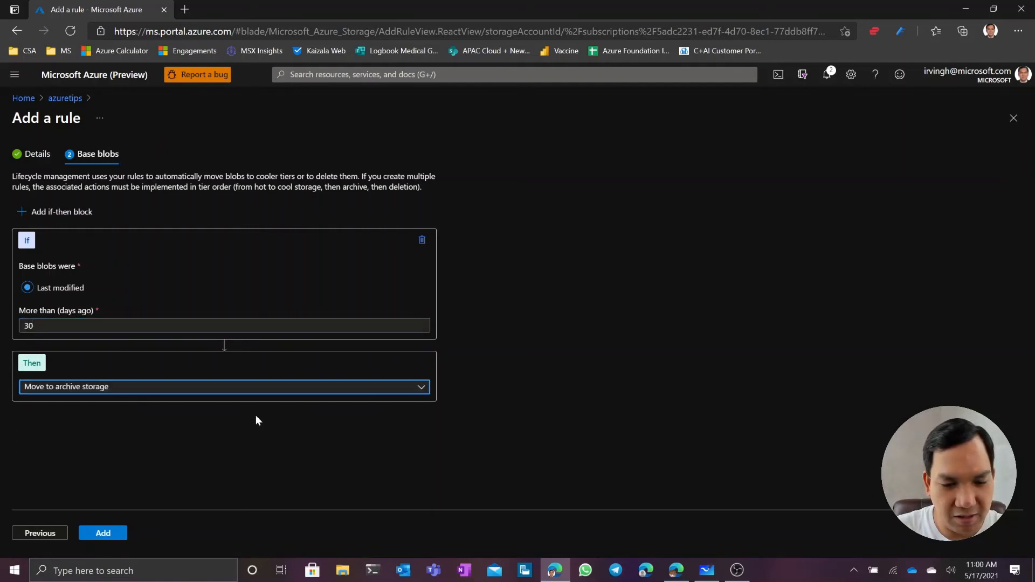
pyautogui.click(104, 532)
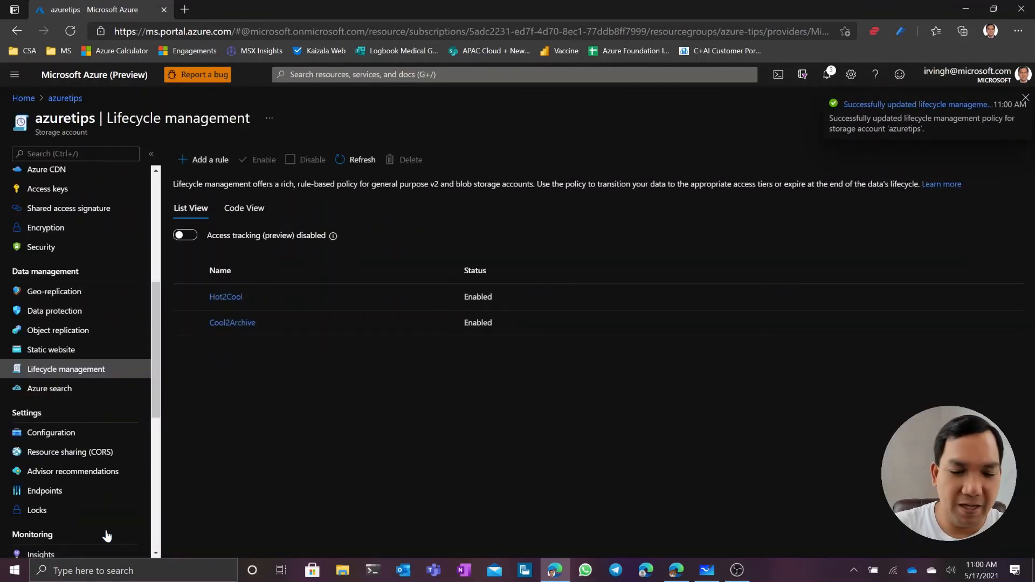
# Step: Review the policy code of both lifecycle rules, and switch back to the Azure Storage Blobs pricing page
pyautogui.click(244, 210)
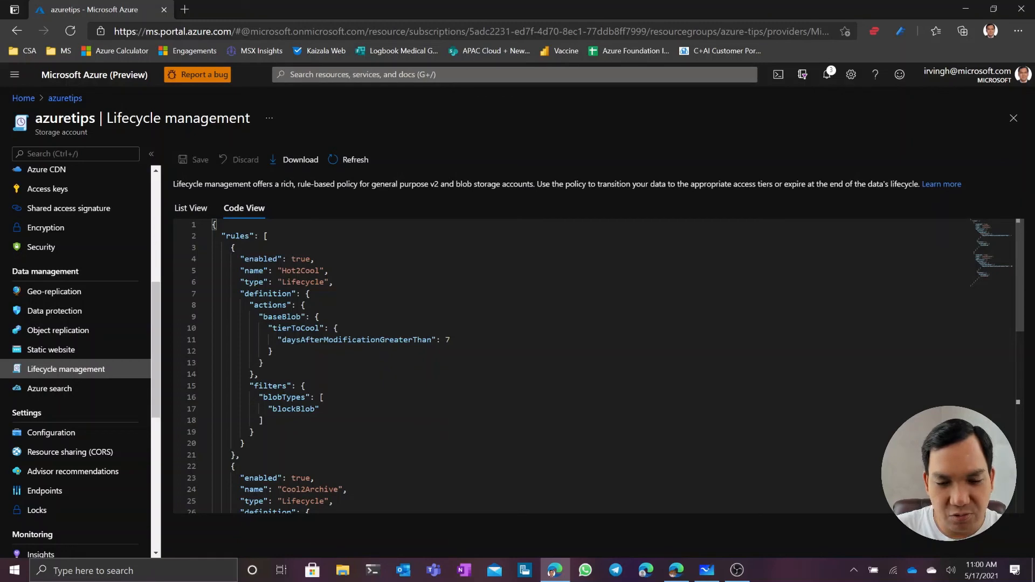
pyautogui.scroll(-4, 593, 367)
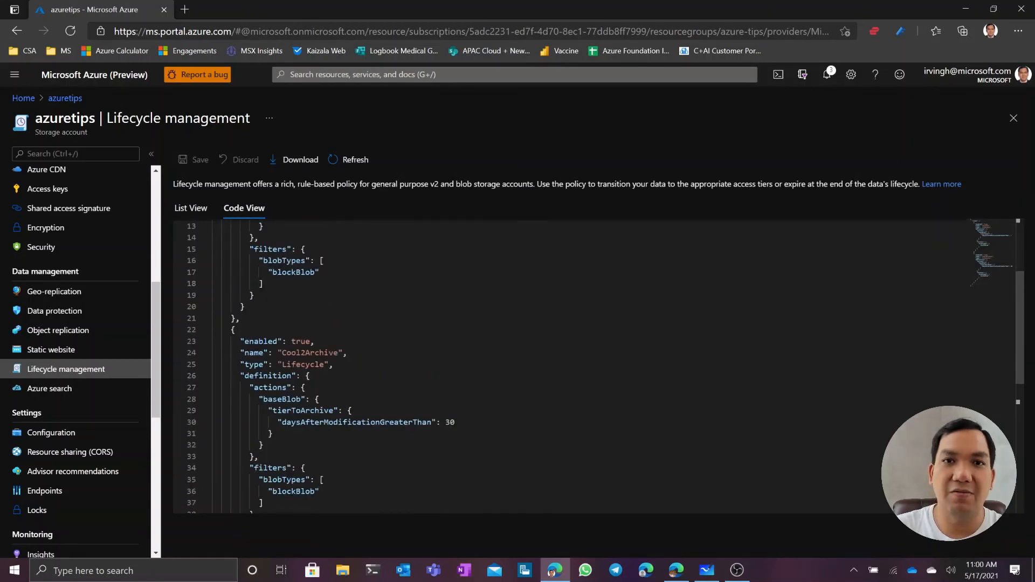
pyautogui.scroll(4, 593, 366)
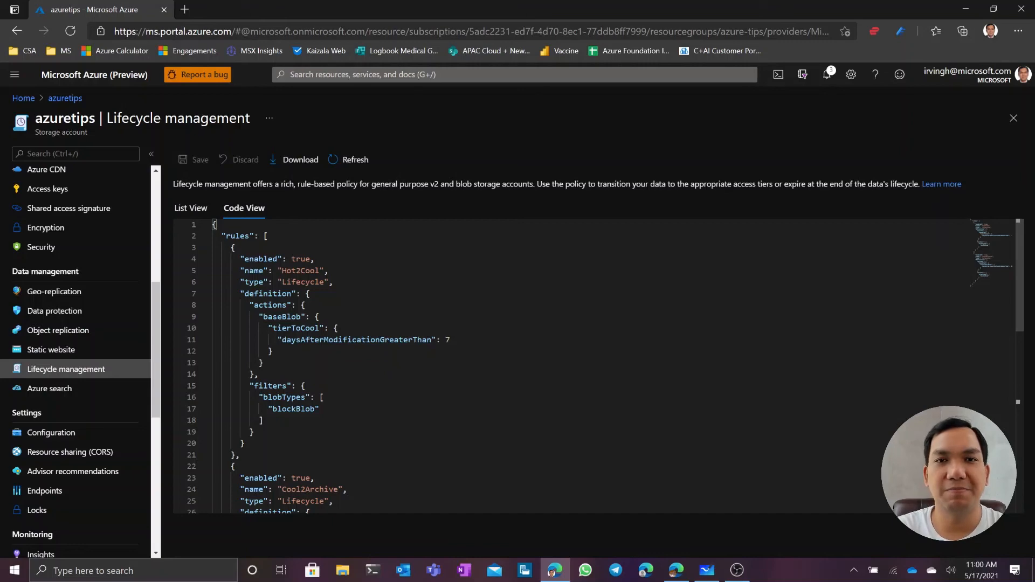
pyautogui.click(676, 570)
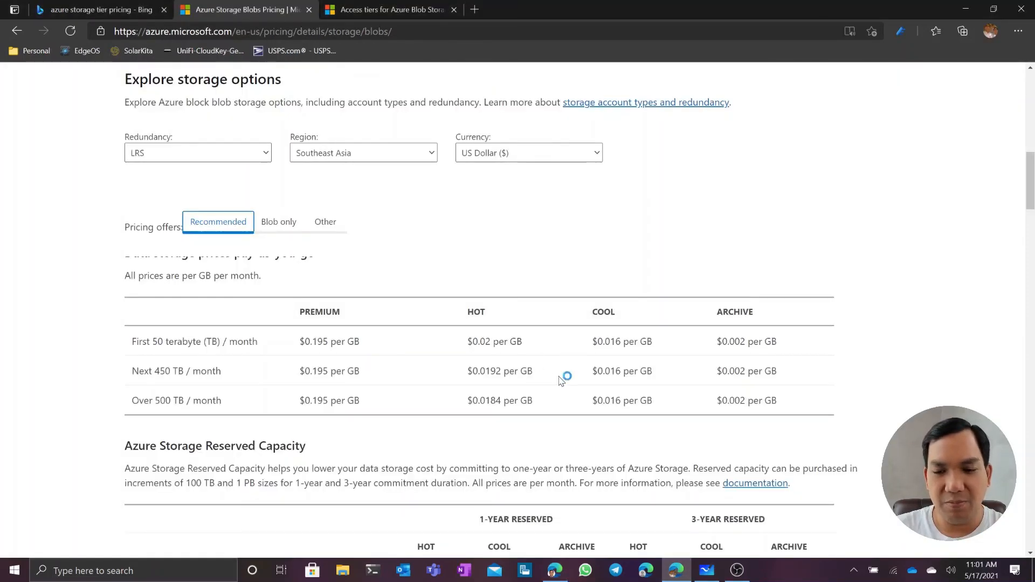